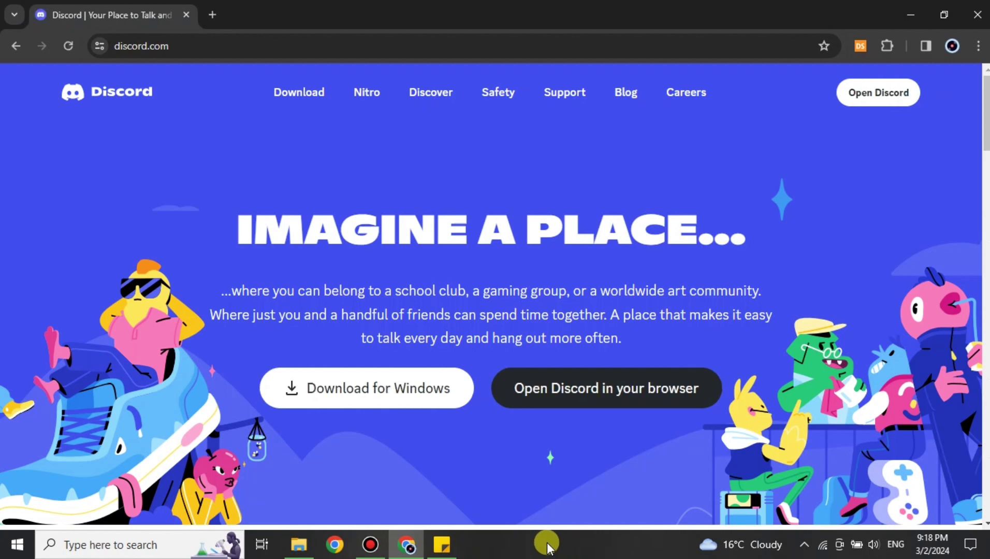
- Open the Discord web app, abandon a 'For me and my friends' server setup, and switch to eucliptus
left_click(873, 94)
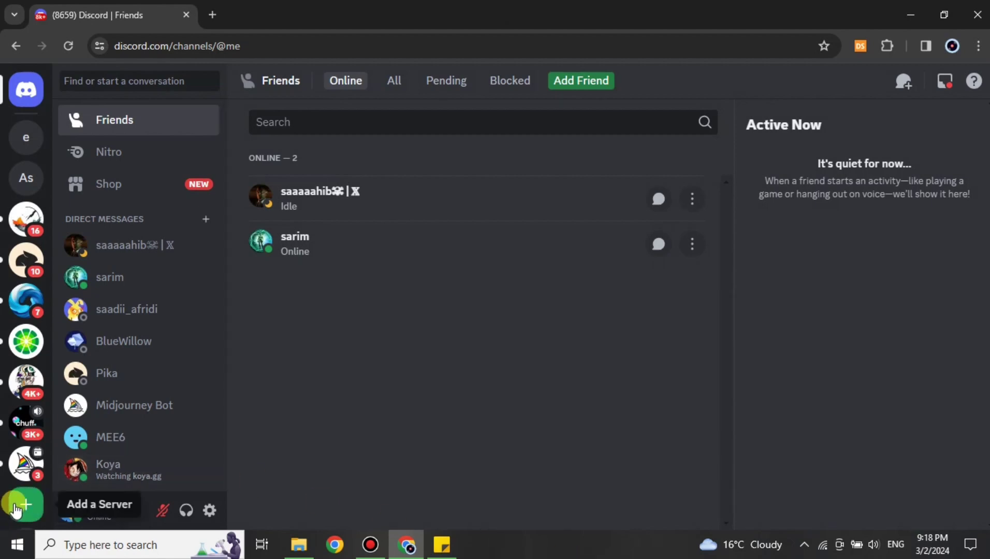
left_click(16, 510)
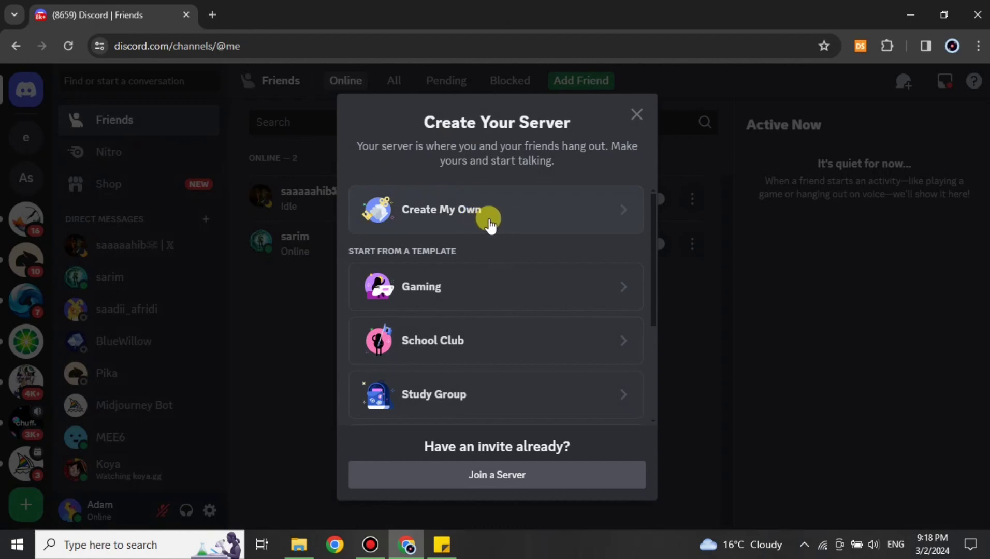
left_click(488, 220)
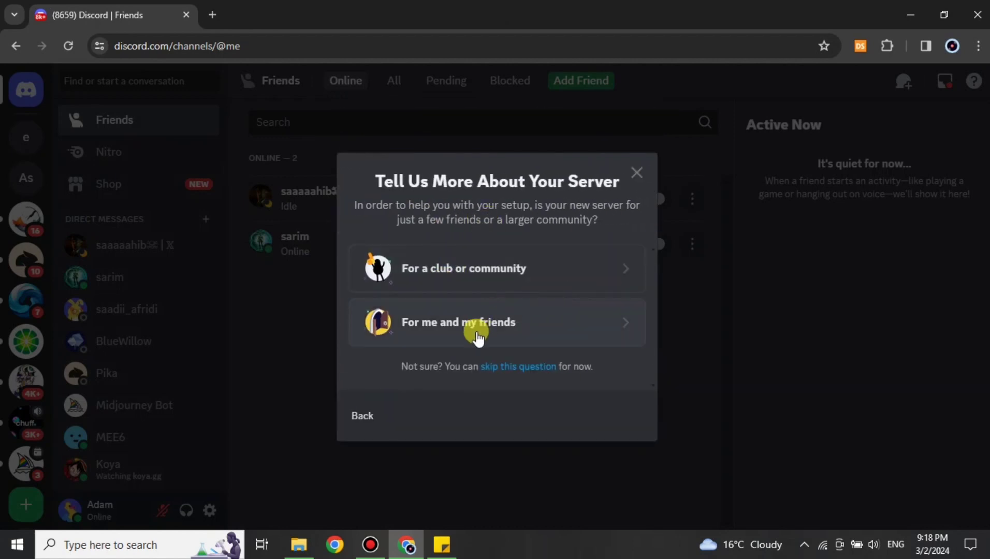
left_click(450, 322)
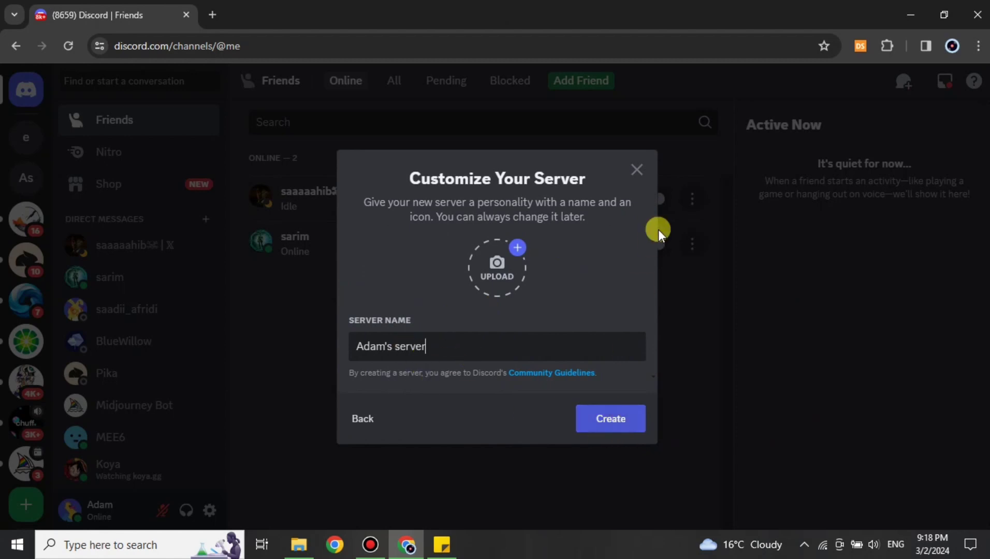
left_click(636, 171)
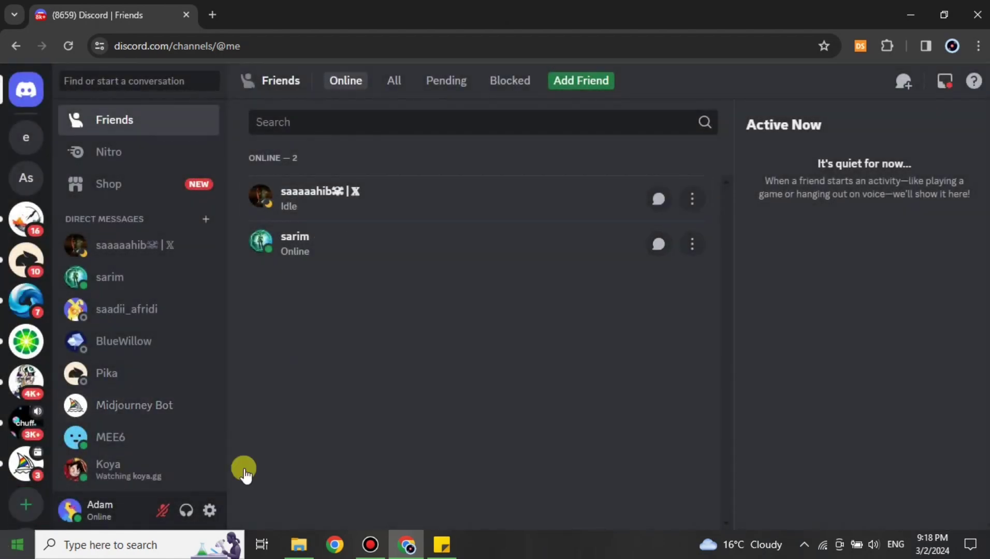
left_click(26, 137)
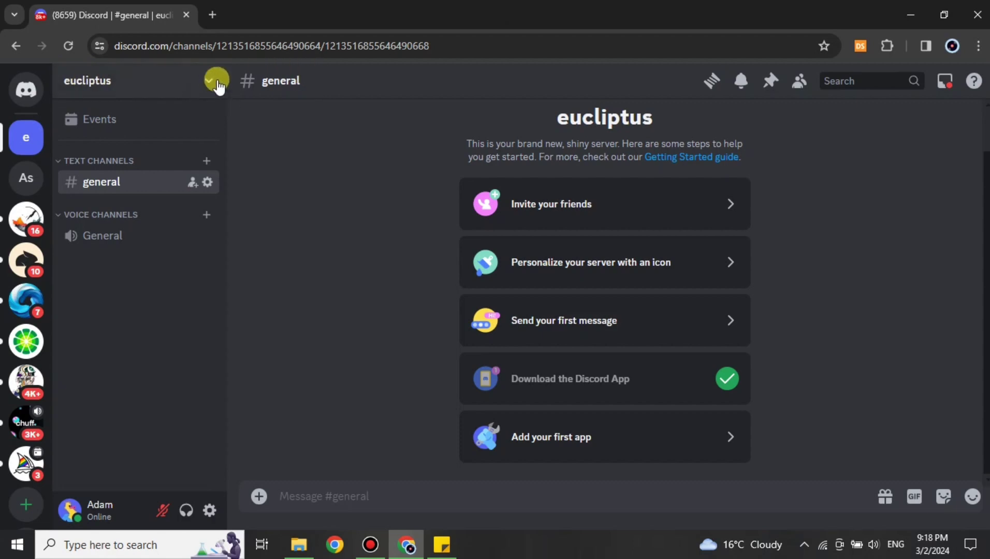
- From the eucliptus server name dropdown, choose App Directory
left_click(203, 81)
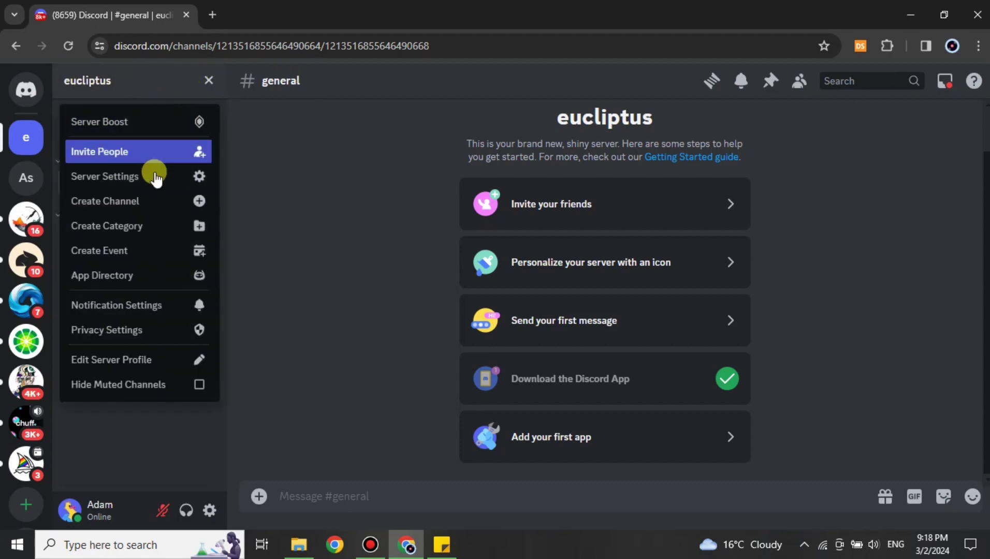
left_click(87, 269)
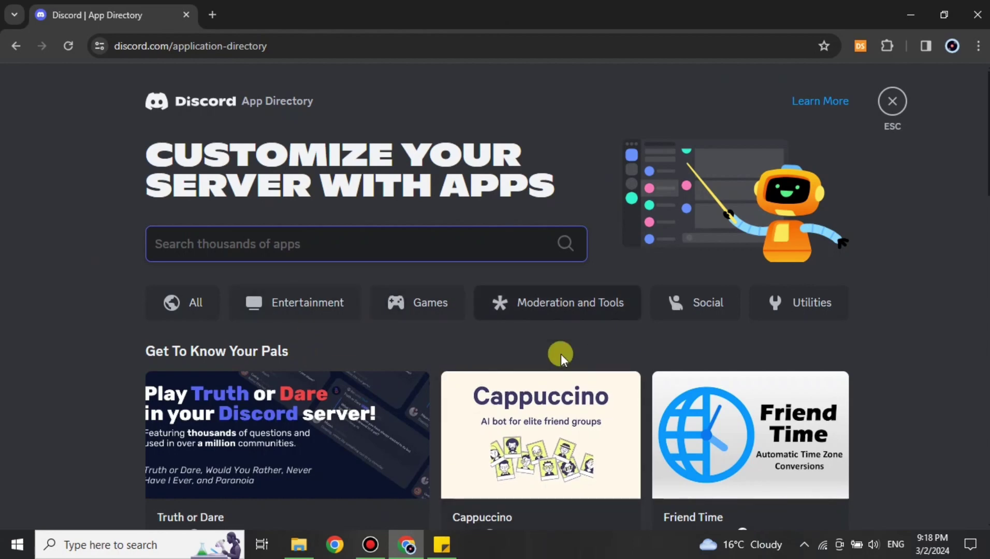
- Search the App Directory for 'probot' and look over the matching apps
scroll(518, 337, "down", 4)
scroll(486, 342, "down", 11)
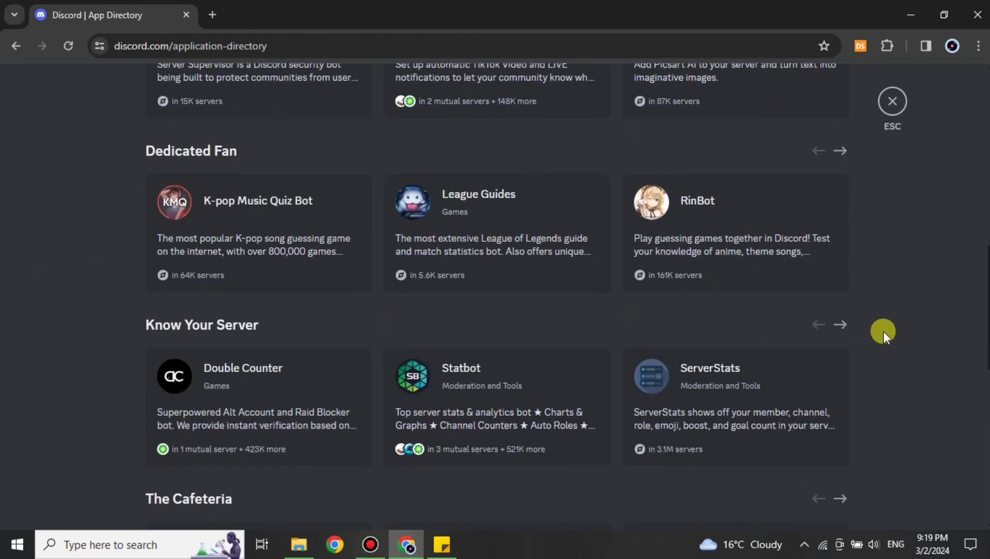
scroll(928, 327, "down", 7)
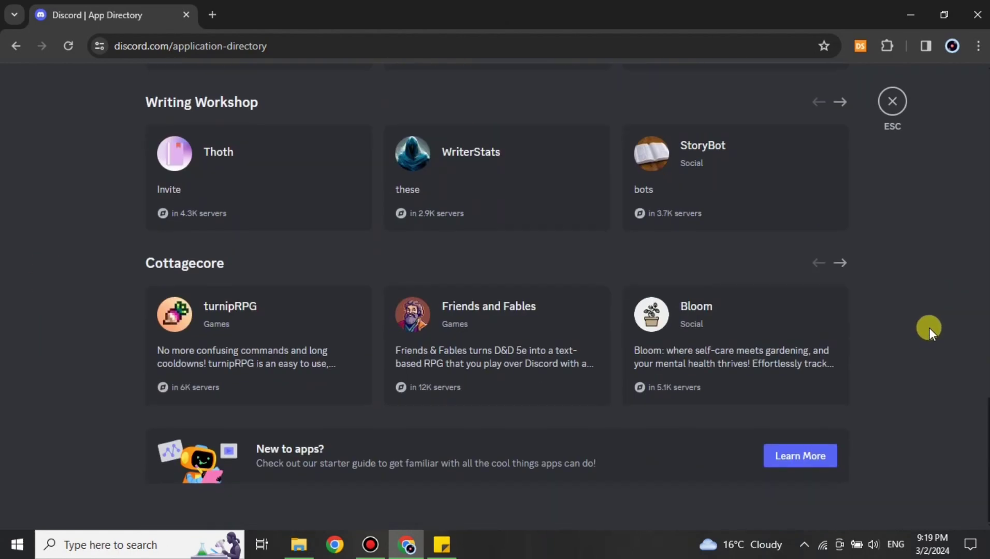
scroll(866, 369, "up", 13)
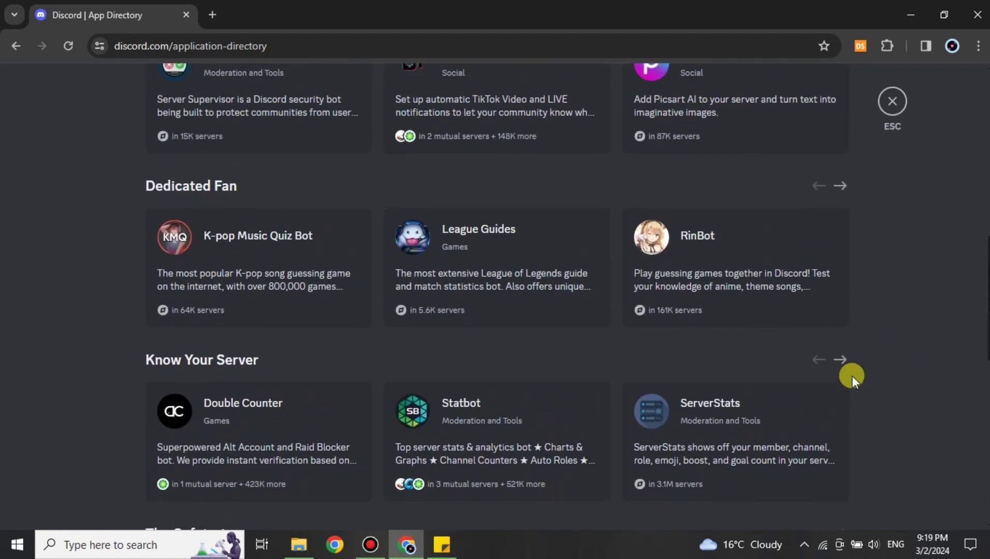
scroll(852, 376, "up", 12)
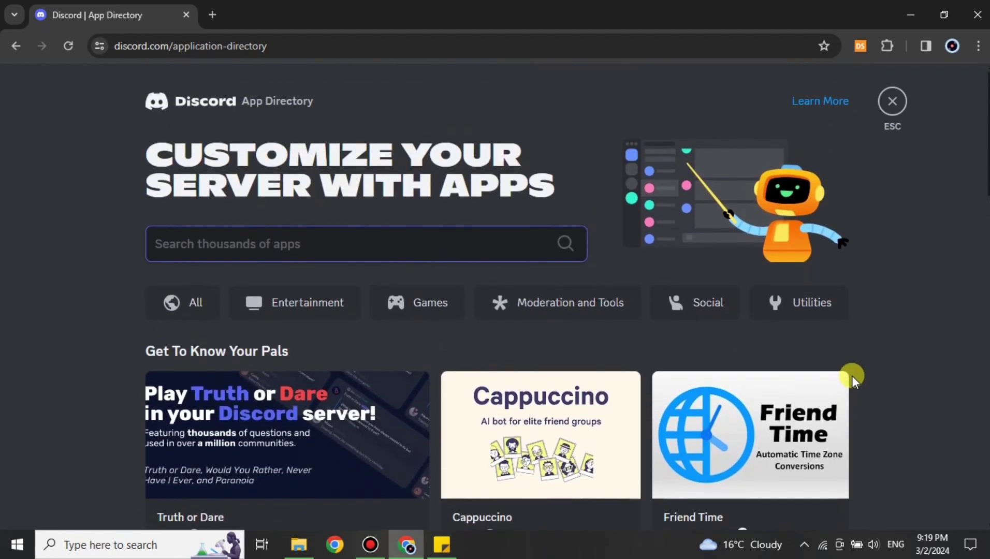
left_click(295, 253)
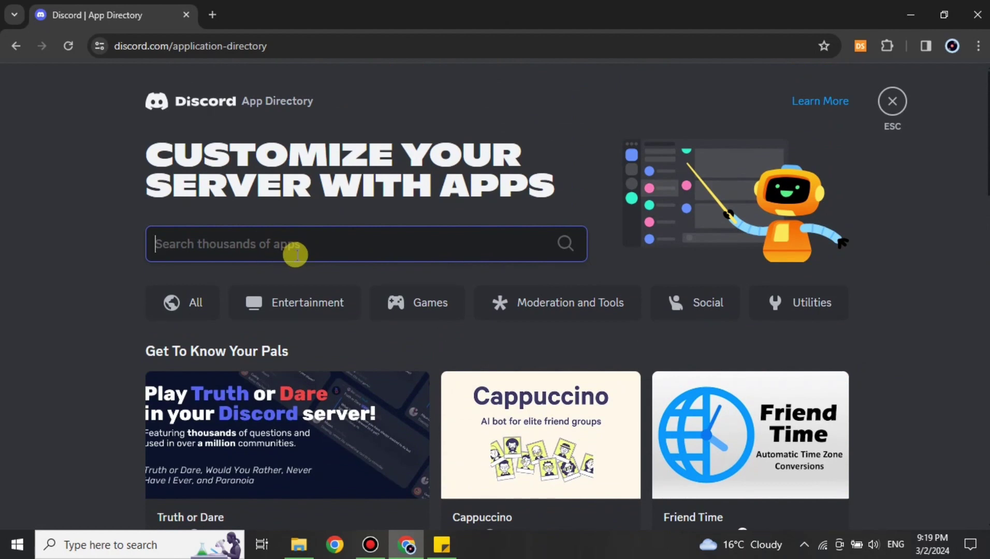
type("prob")
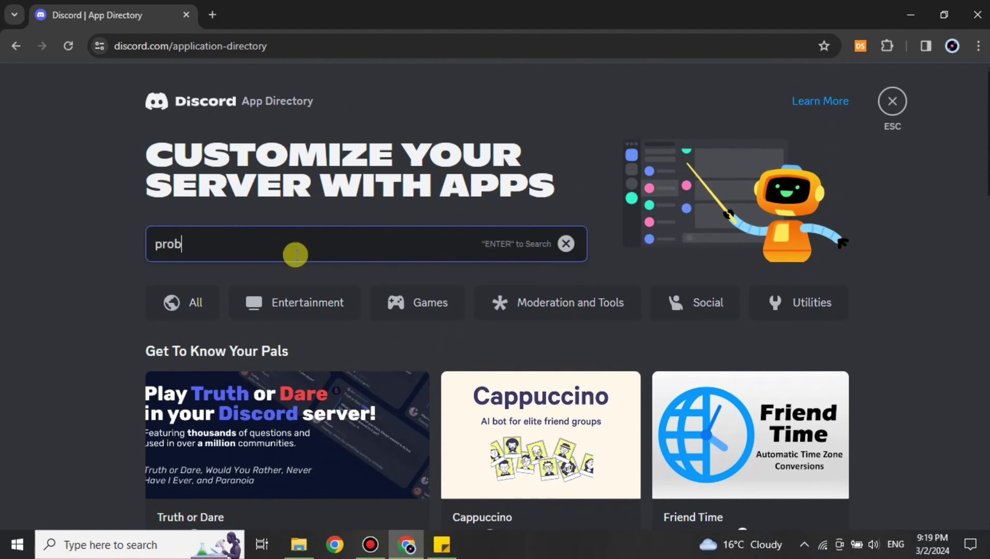
type("ot")
key("Return")
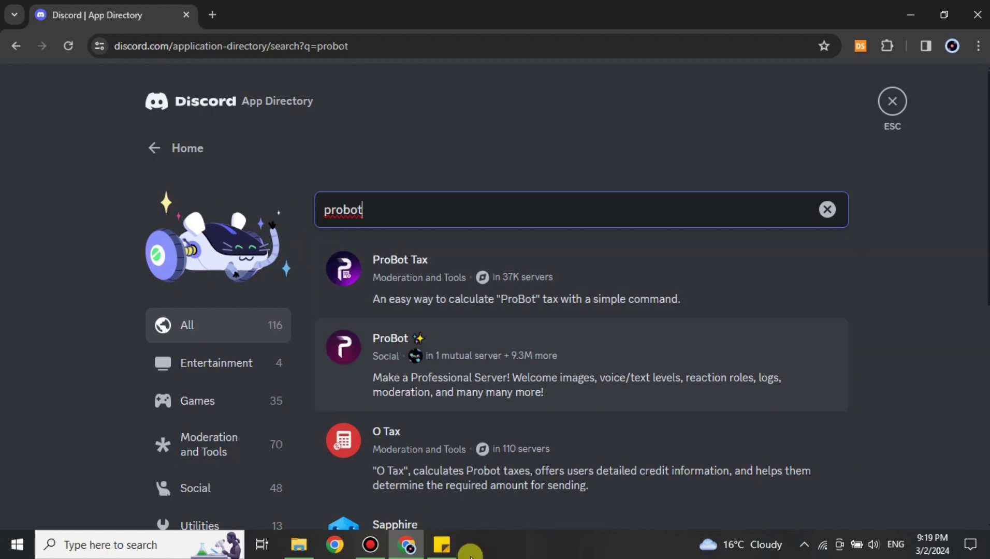
scroll(411, 393, "down", 1)
scroll(410, 399, "down", 7)
scroll(430, 411, "up", 4)
scroll(429, 411, "up", 4)
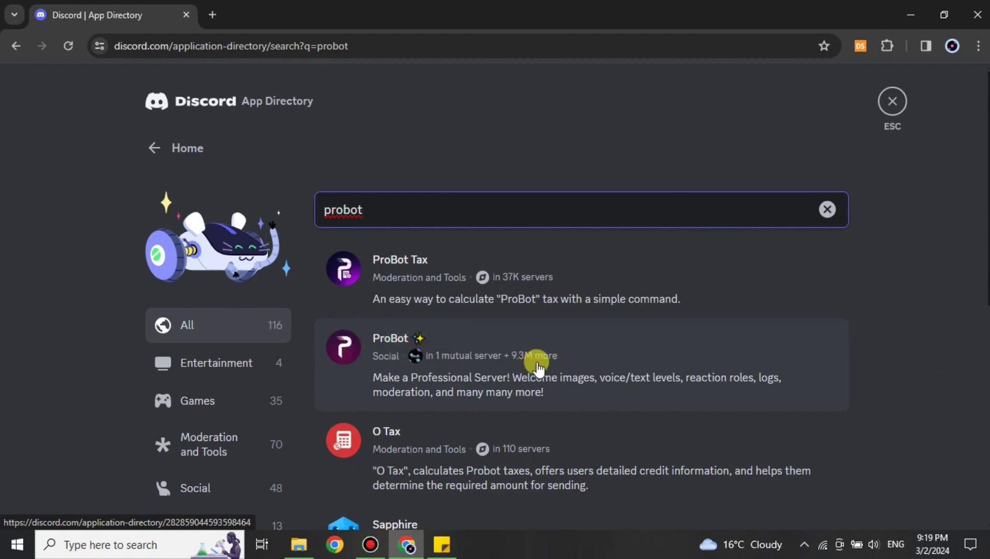
- Open ProBot's app page, review its details, and choose Add to Server
left_click(487, 357)
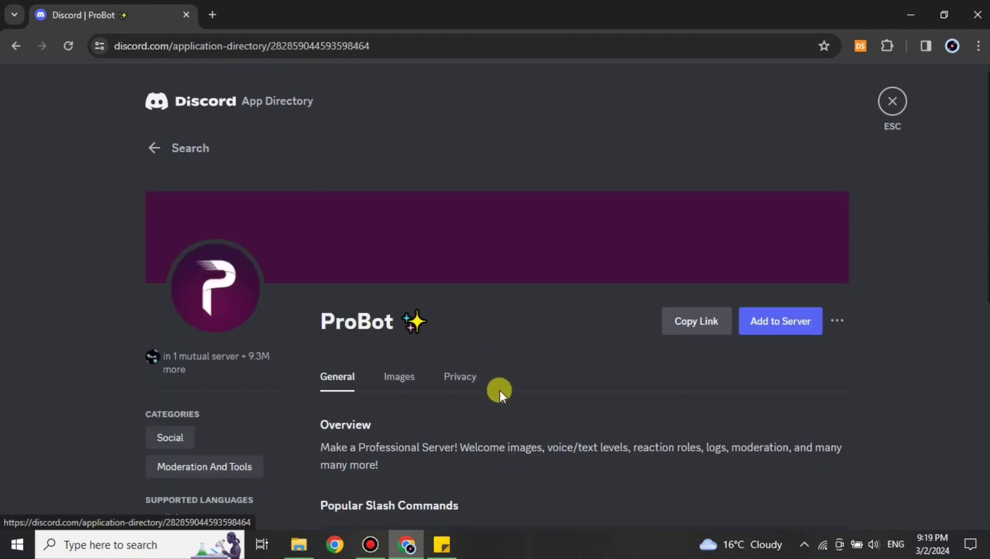
scroll(545, 438, "down", 1)
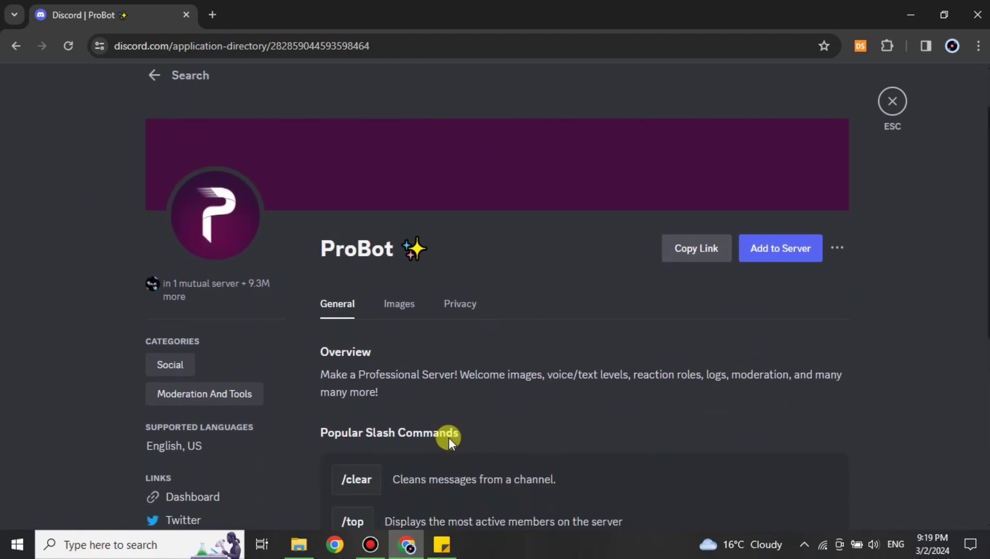
scroll(549, 450, "down", 1)
scroll(311, 318, "down", 4)
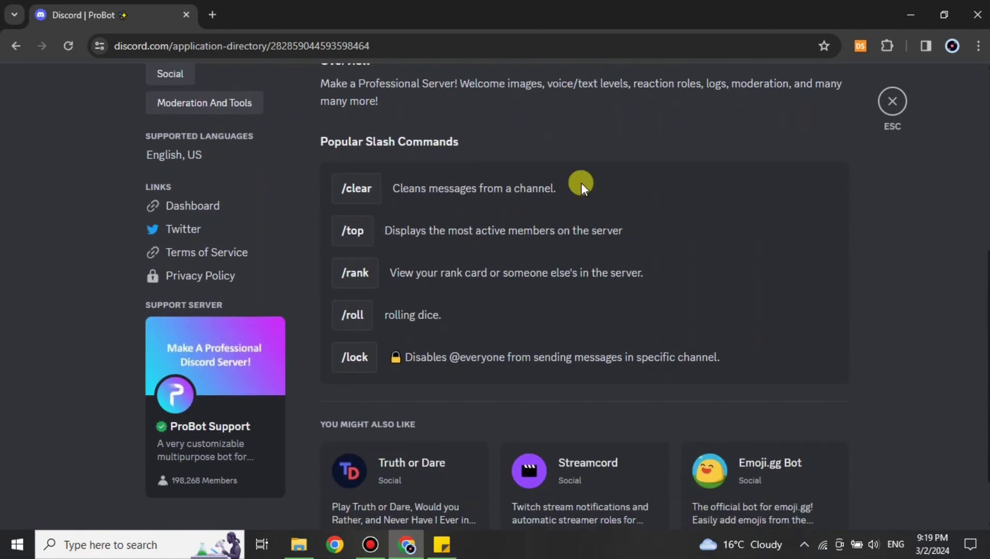
scroll(581, 381, "down", 2)
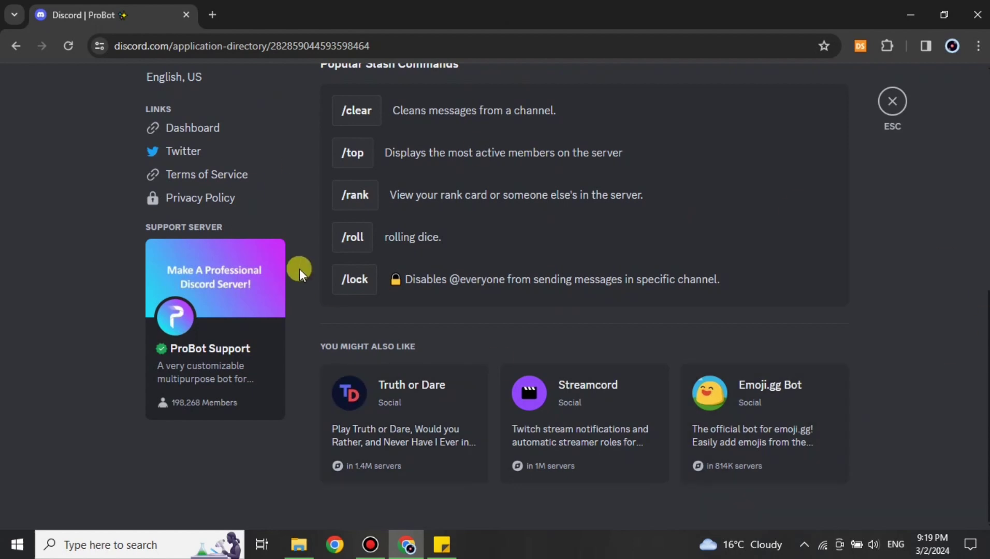
scroll(947, 348, "up", 7)
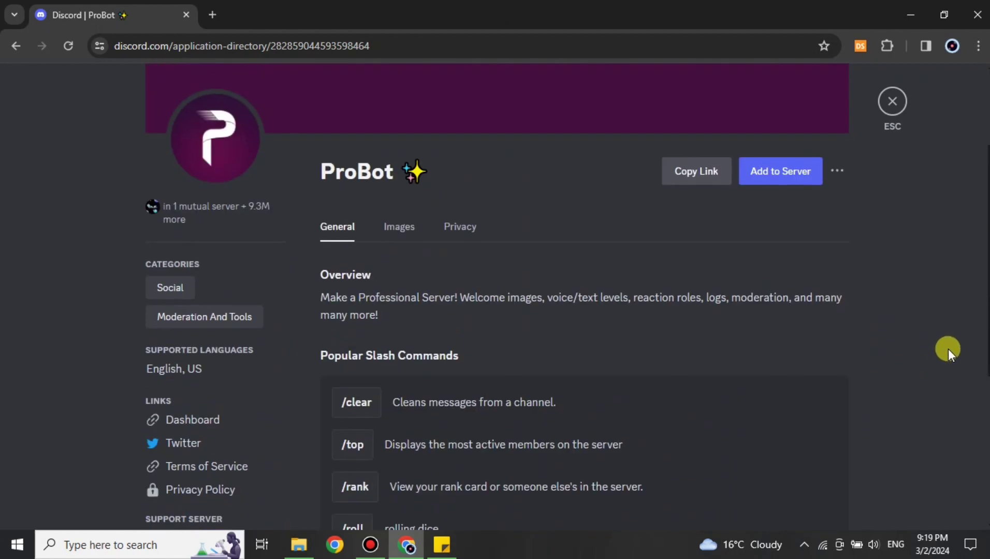
scroll(890, 402, "up", 2)
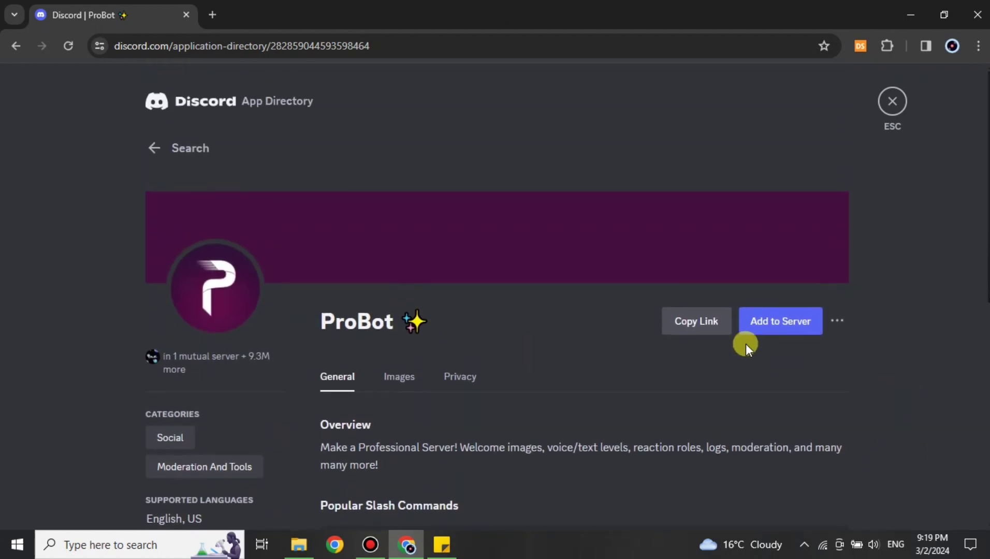
left_click(772, 331)
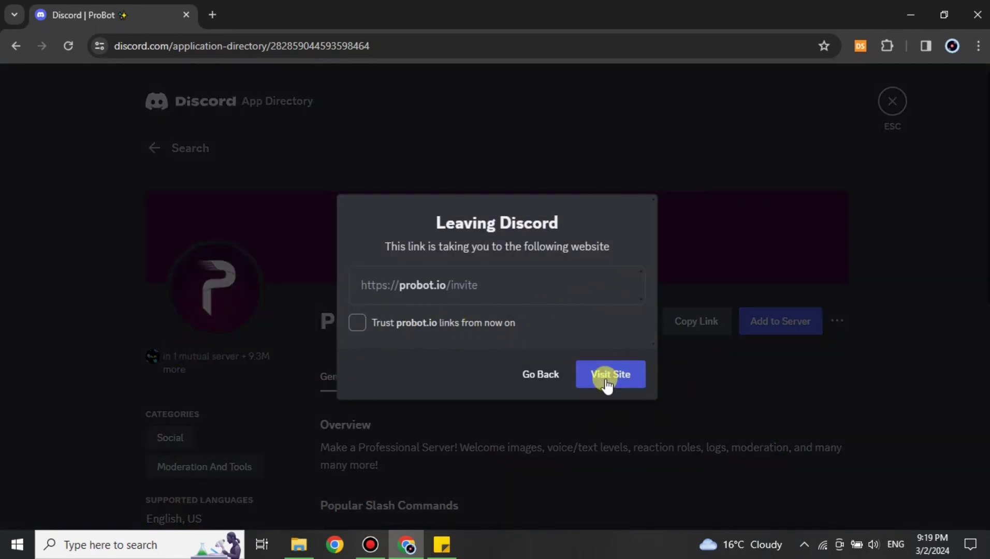
- Continue to probot.io, pick eucliptus, authorize ProBot's permissions and pass the hCaptcha check
left_click(592, 370)
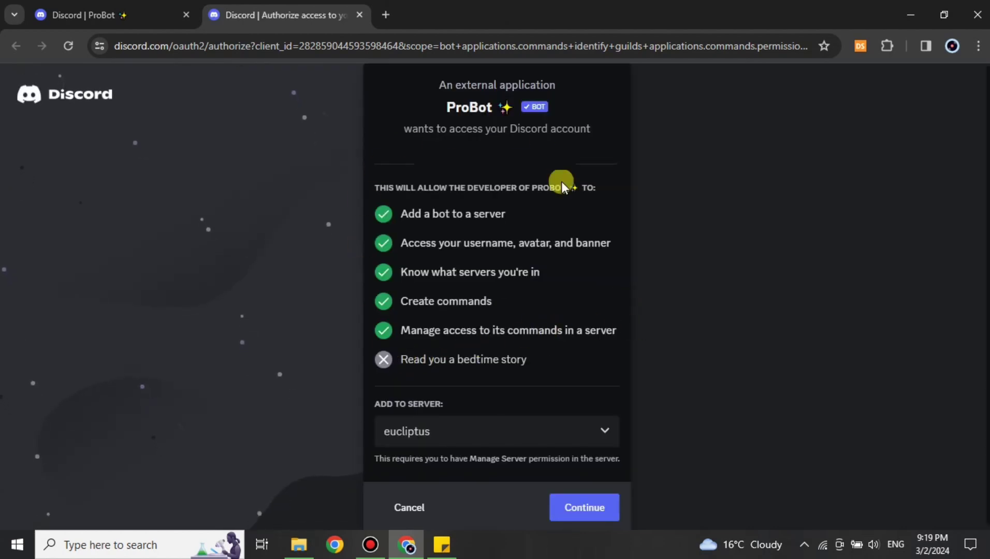
left_click(590, 508)
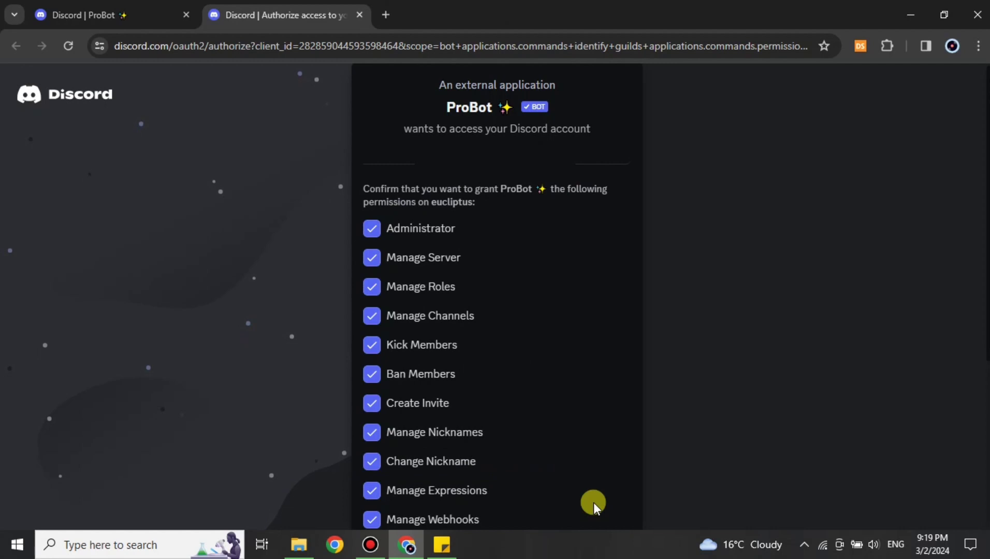
scroll(593, 501, "down", 3)
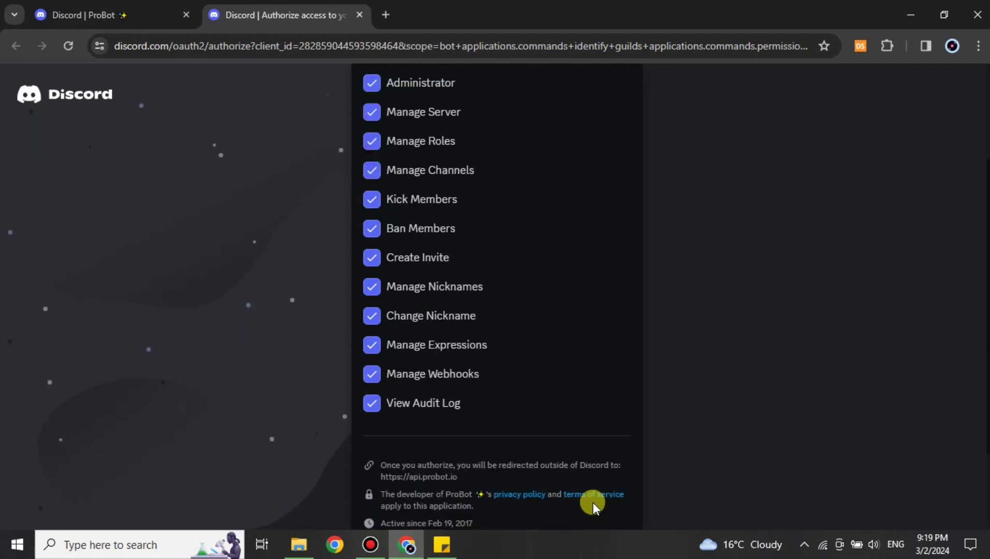
scroll(550, 461, "down", 2)
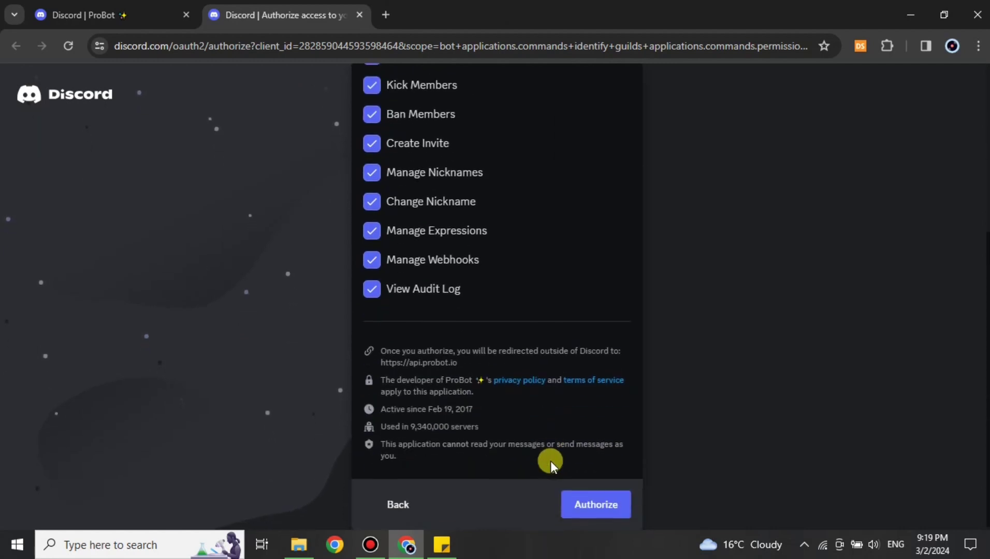
left_click(600, 512)
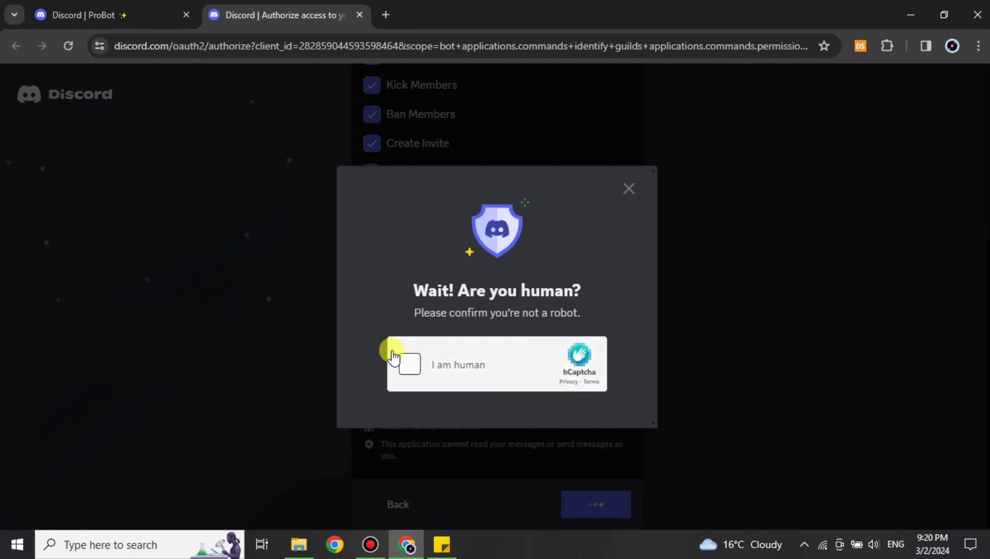
left_click(417, 363)
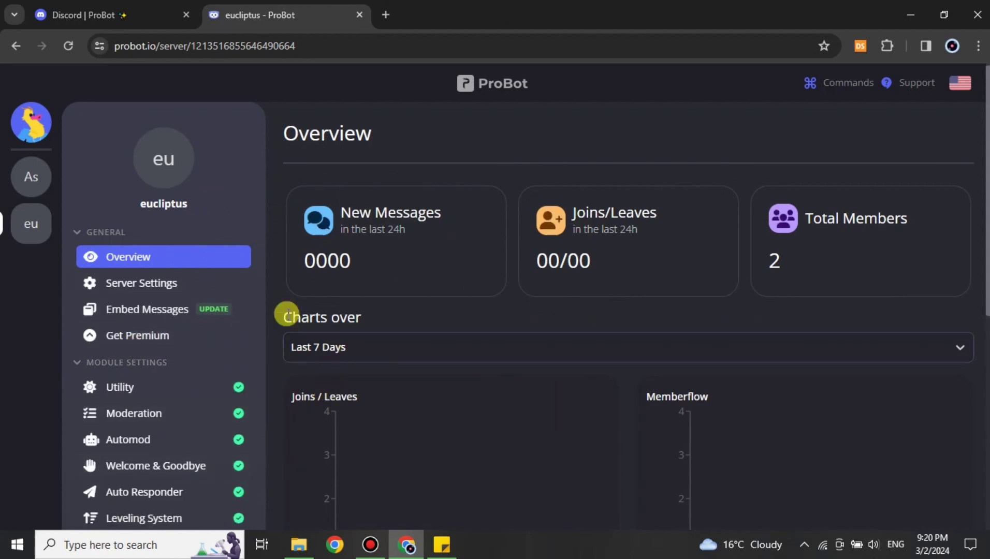
- Open Welcome & Goodbye under Module Settings in ProBot's sidebar
scroll(165, 414, "down", 4)
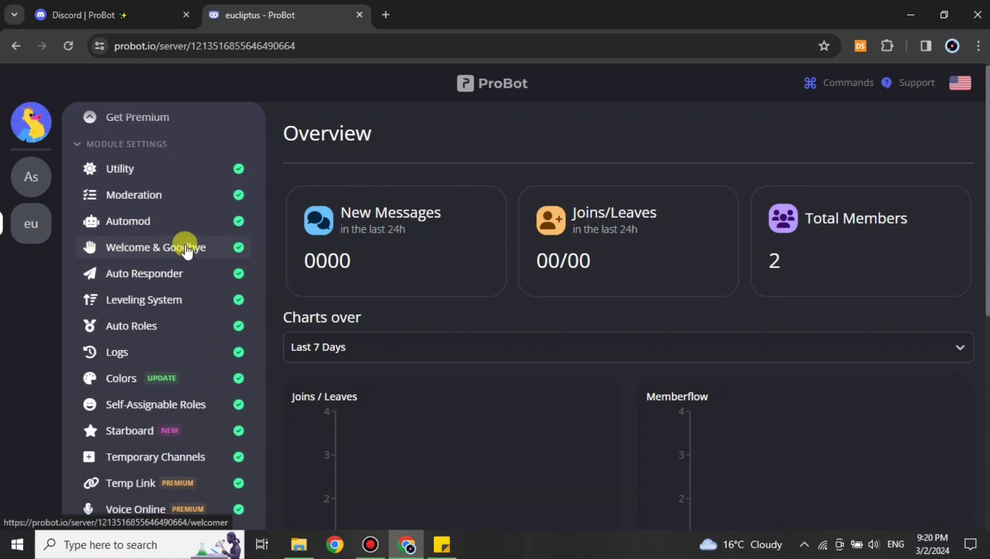
left_click(145, 248)
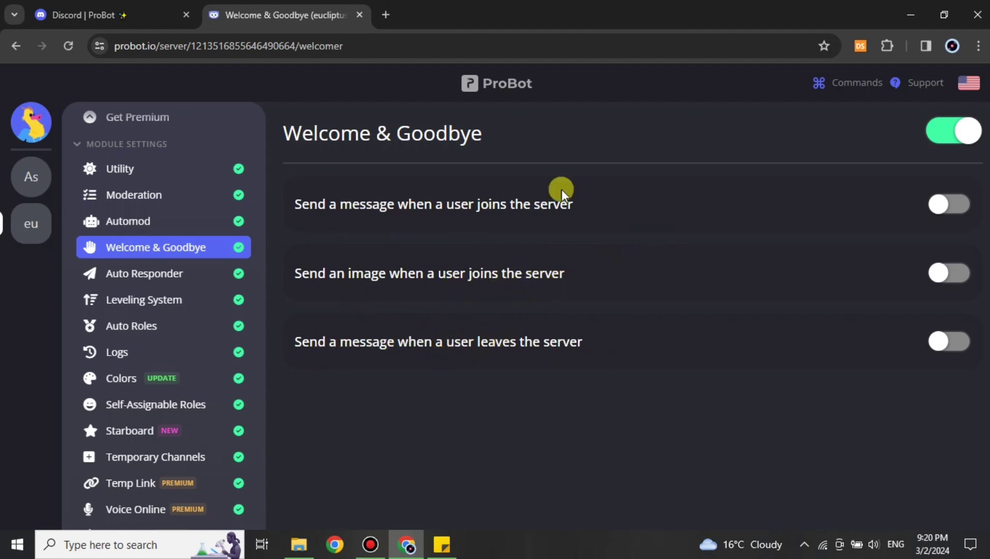
- Switch on 'Send a message when a user joins the server' and focus the empty message box
left_click(957, 215)
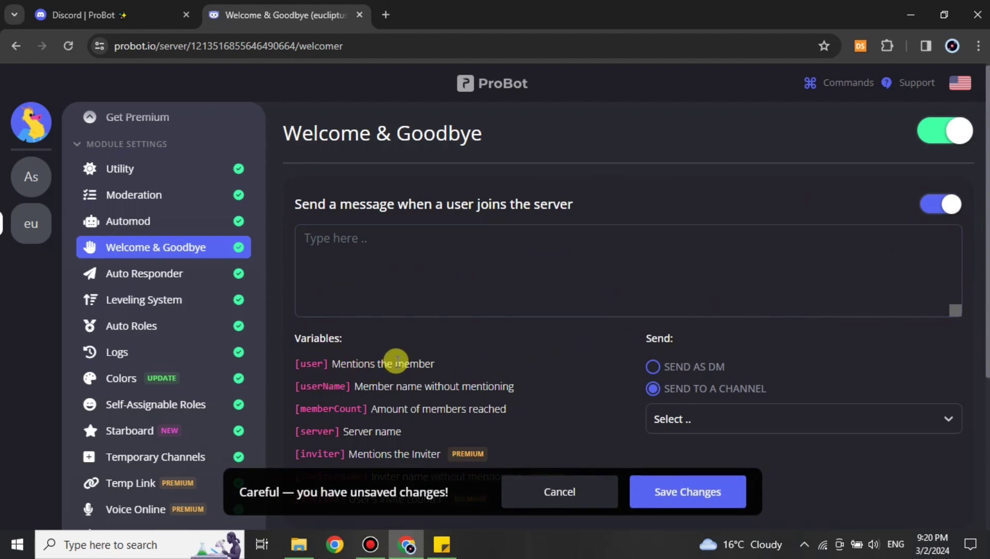
left_click(326, 228)
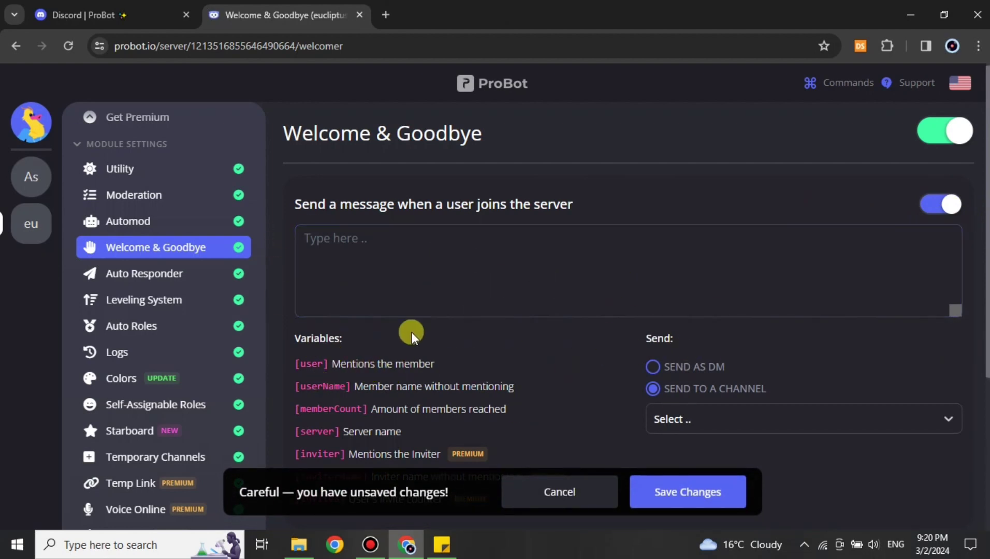
left_click(508, 305)
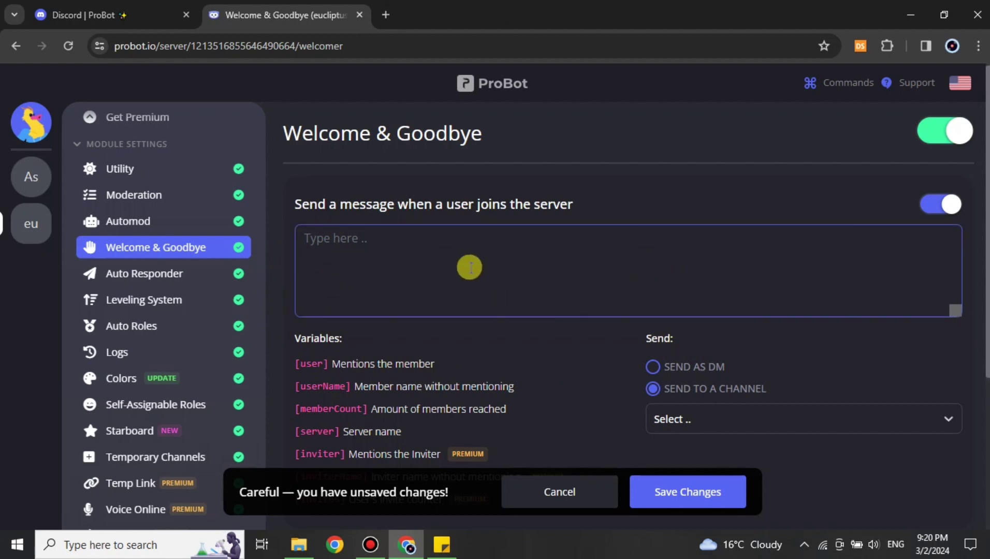
scroll(411, 192, "down", 1)
- Write the join message 'Hi! [username], Welcome to the server, Hope you have a good time here ;)'
type("Hi! [user")
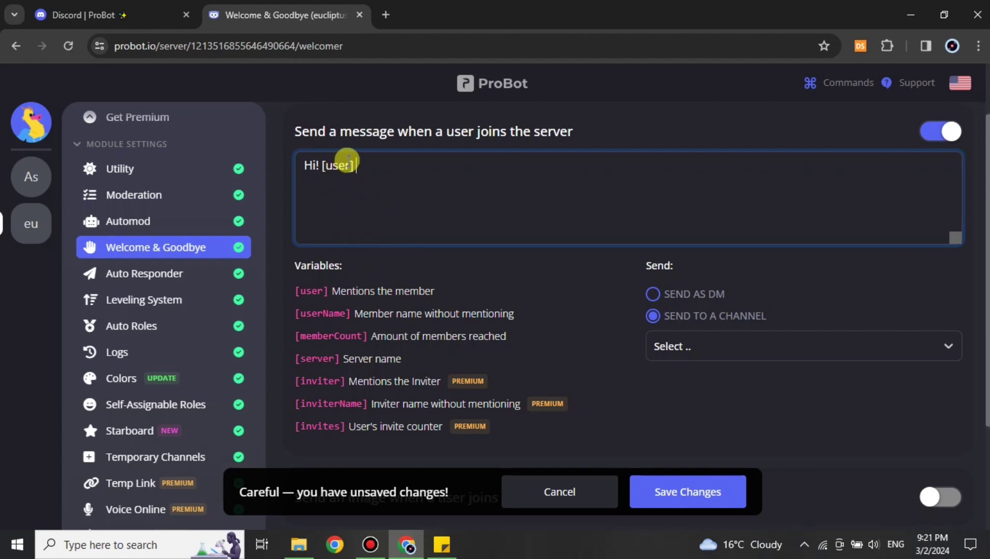
type("ame")
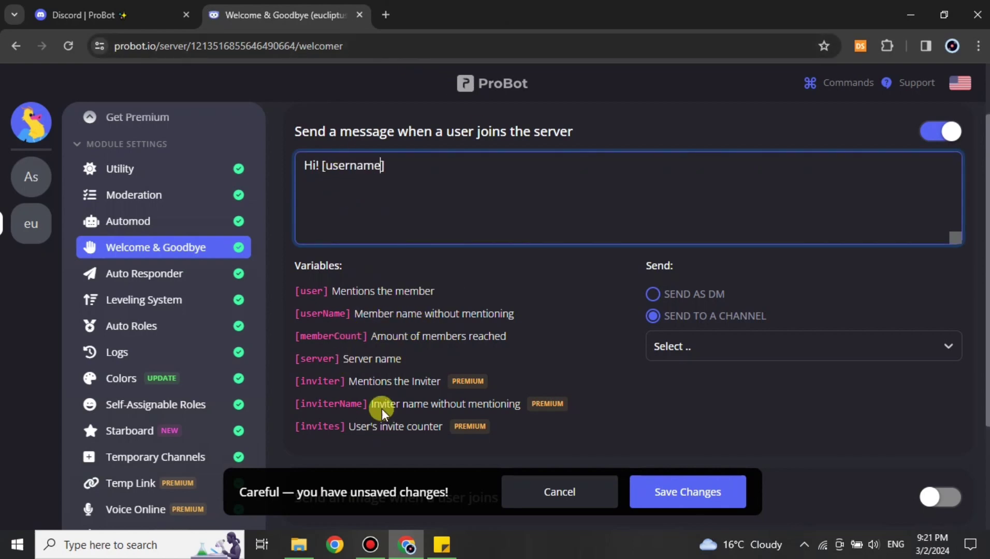
left_click(447, 169)
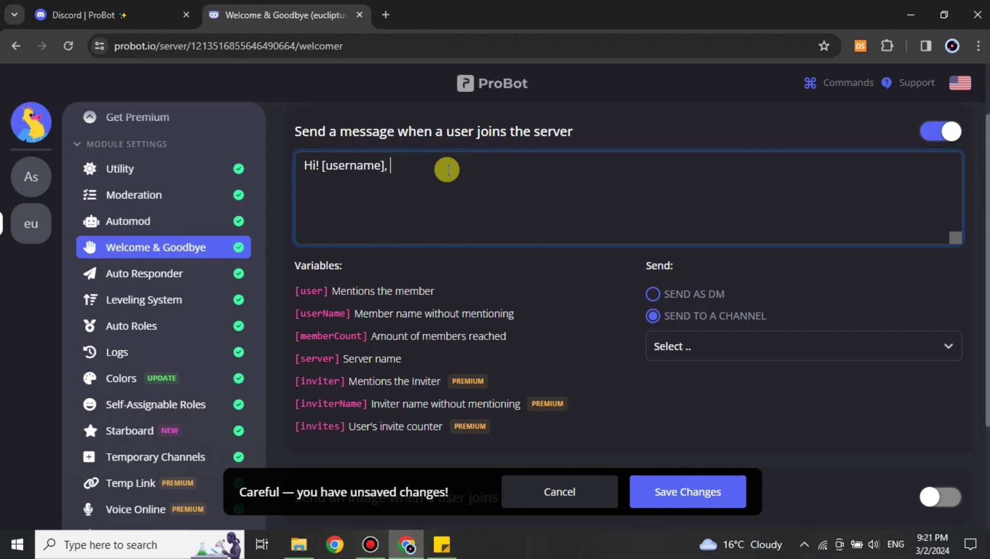
type(", Welcome to the server,")
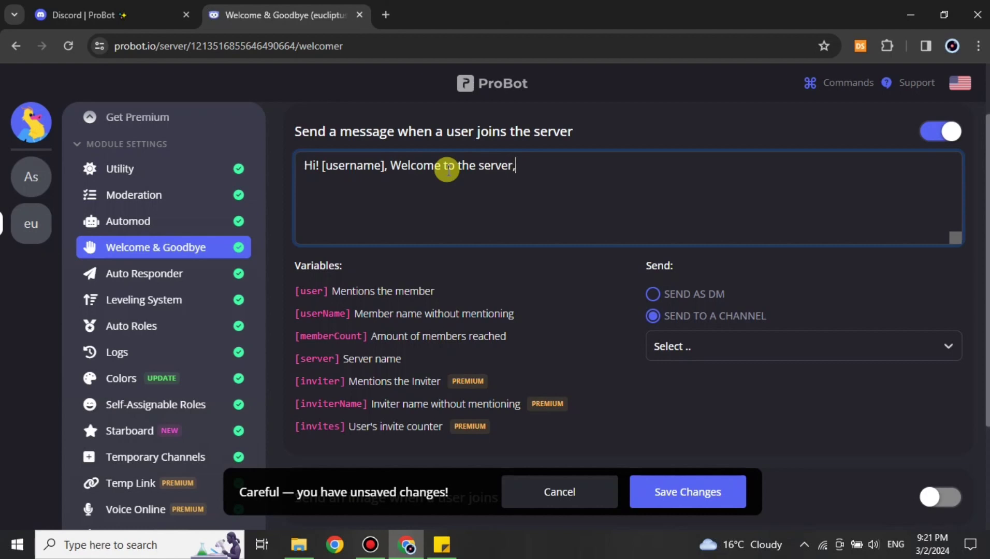
type(" Hope you have a g")
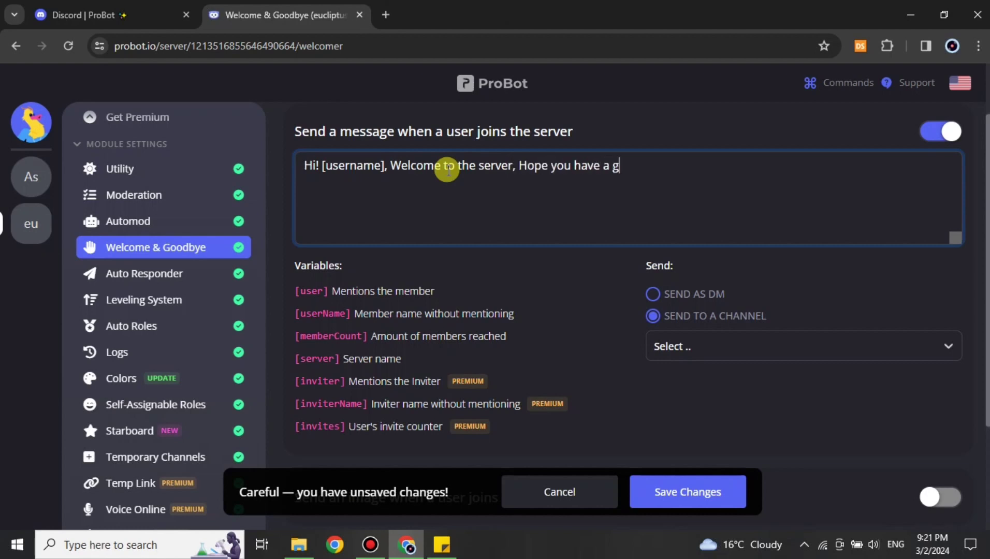
type("ood time here ;)")
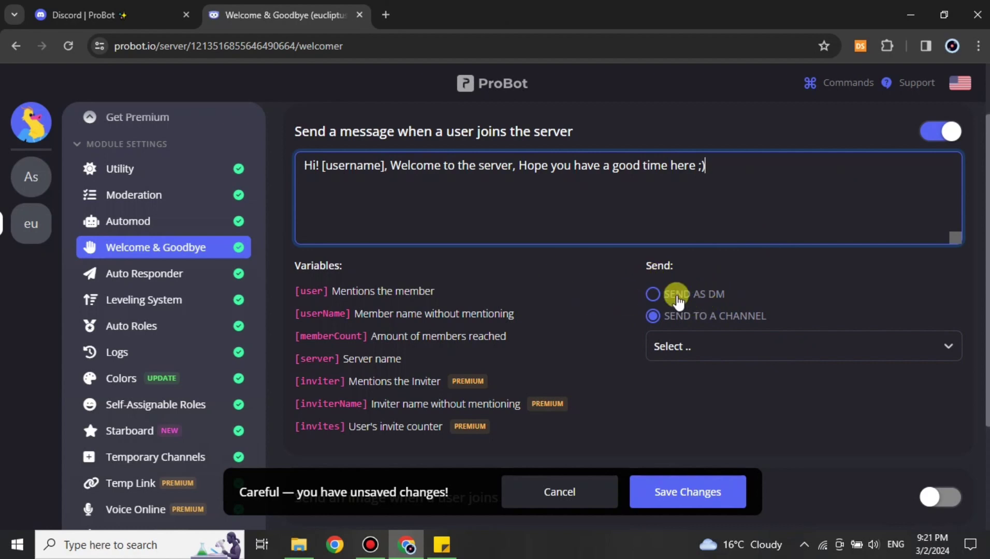
- Choose #general as the channel for the join message
left_click(789, 347)
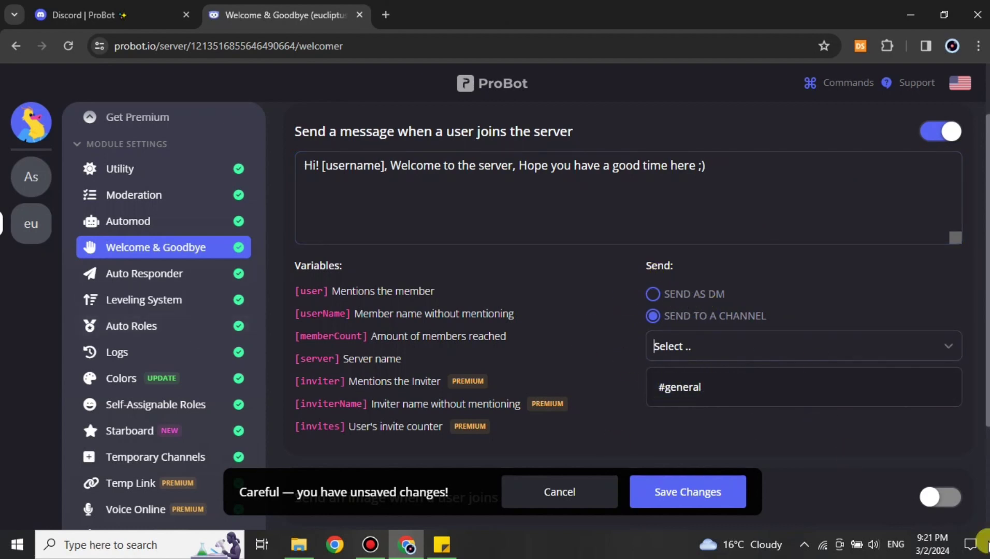
left_click(655, 390)
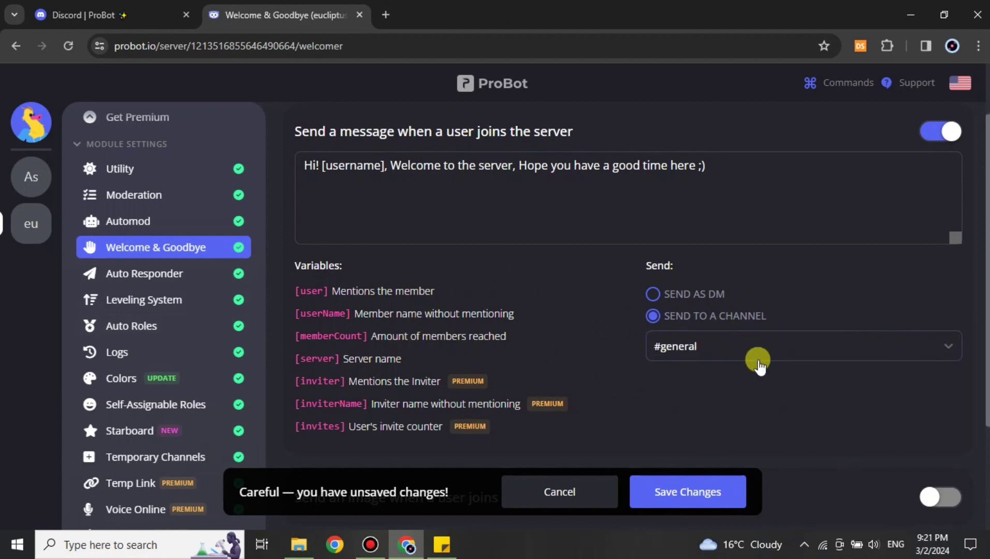
left_click(758, 348)
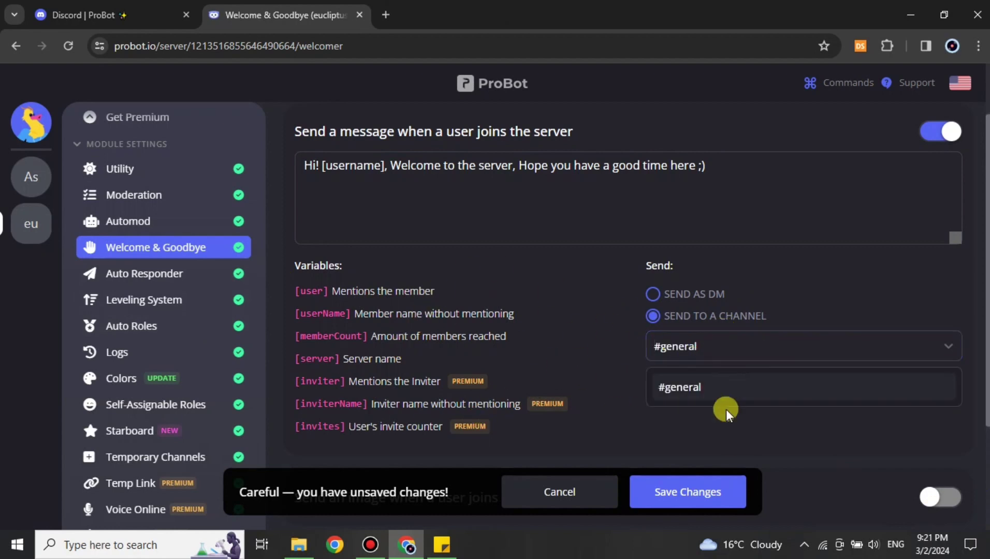
left_click(768, 313)
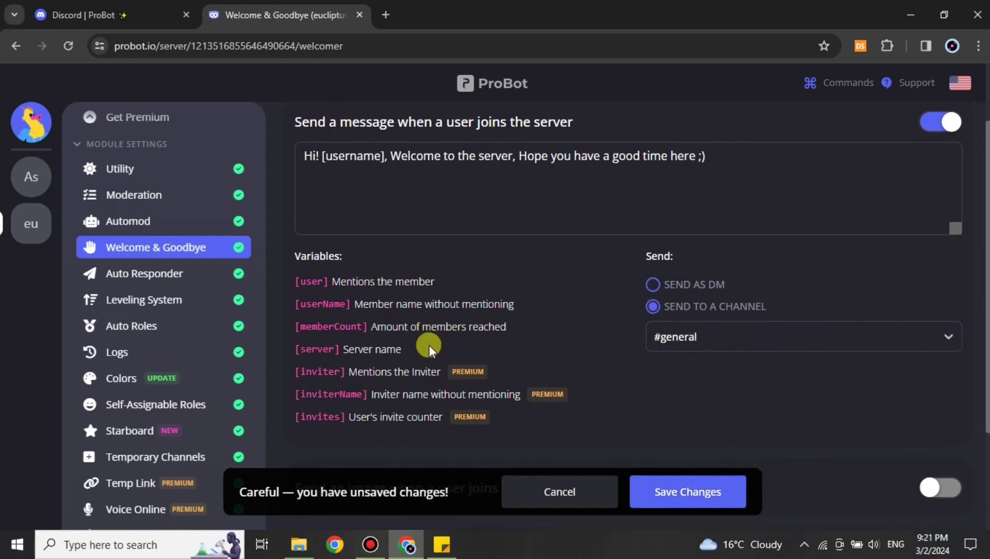
scroll(428, 348, "down", 3)
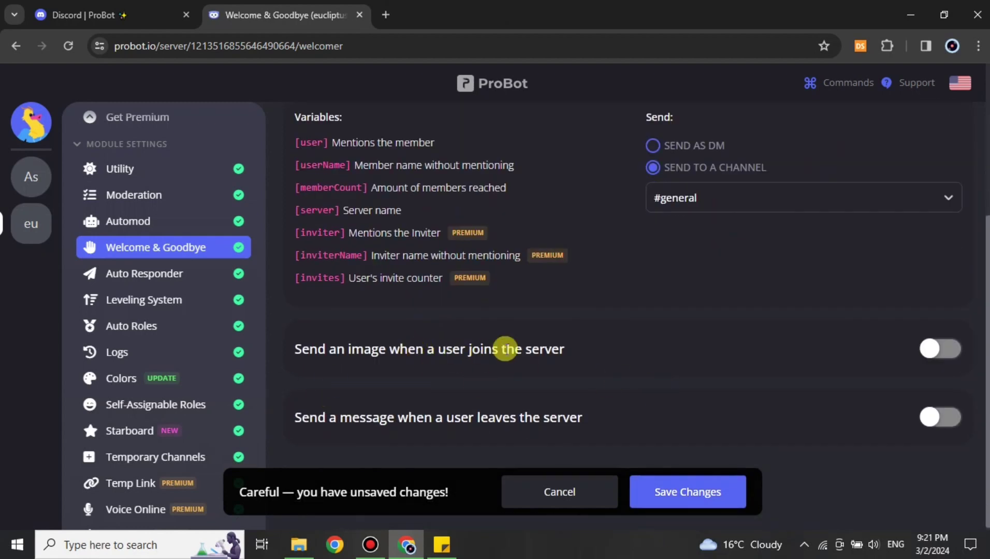
- Try the welcome image option, then switch it back off
left_click(965, 351)
scroll(258, 244, "down", 3)
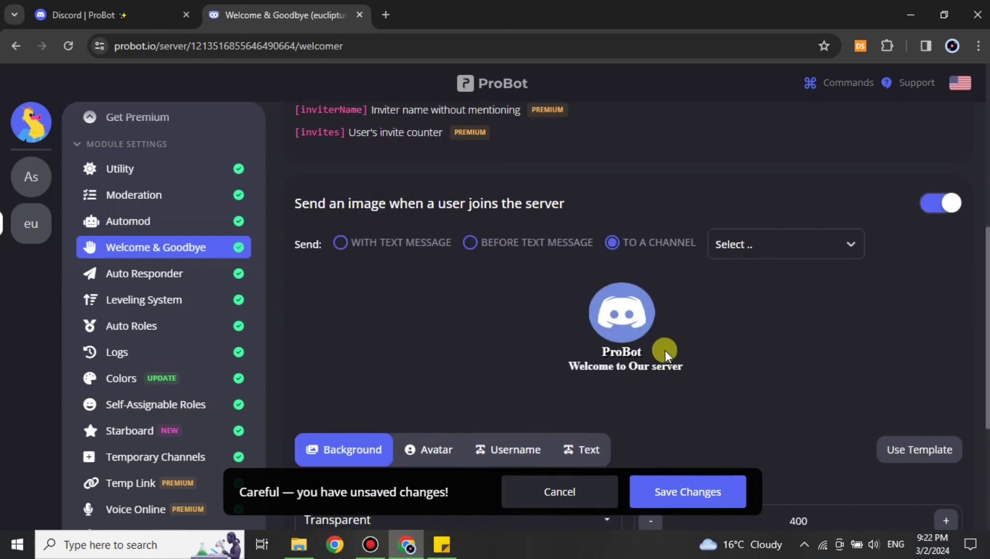
left_click(953, 204)
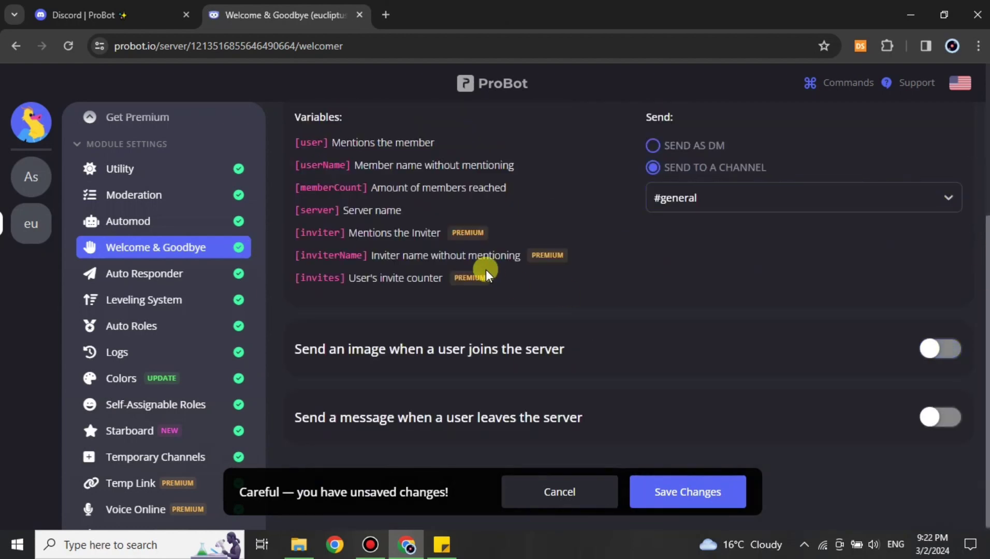
scroll(490, 278, "up", 4)
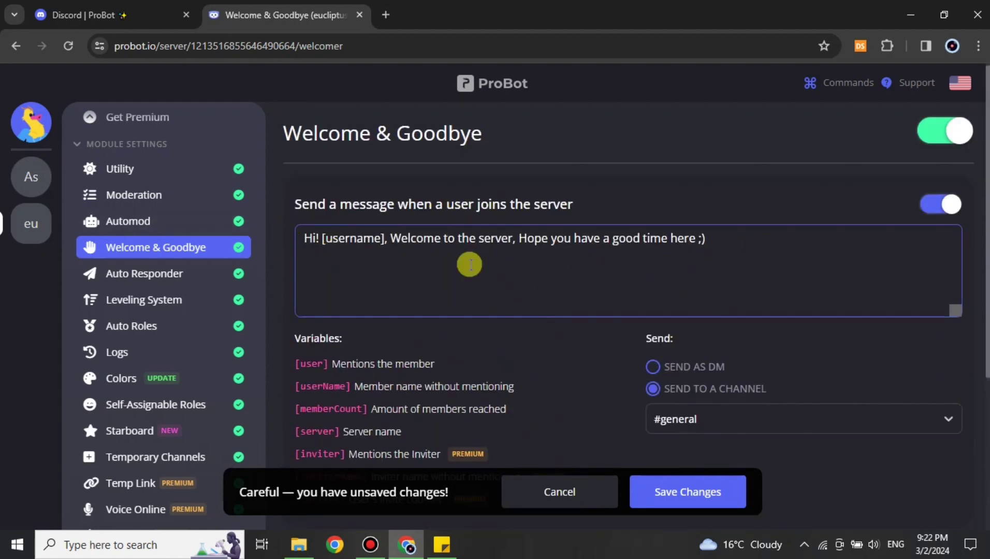
scroll(365, 320, "down", 1)
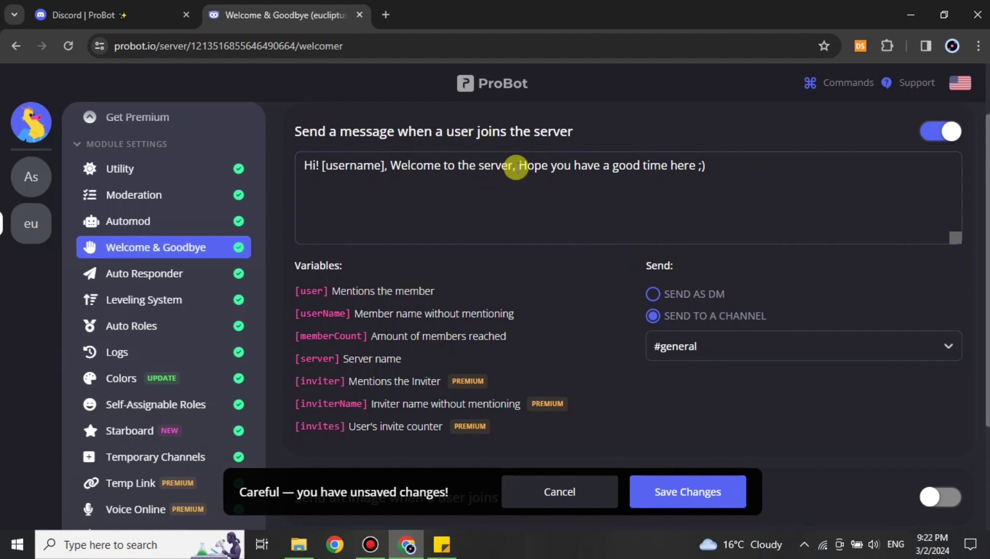
- Turn 'server' into the [server] variable, save the welcome settings, and return to the Discord tab
left_click(477, 167)
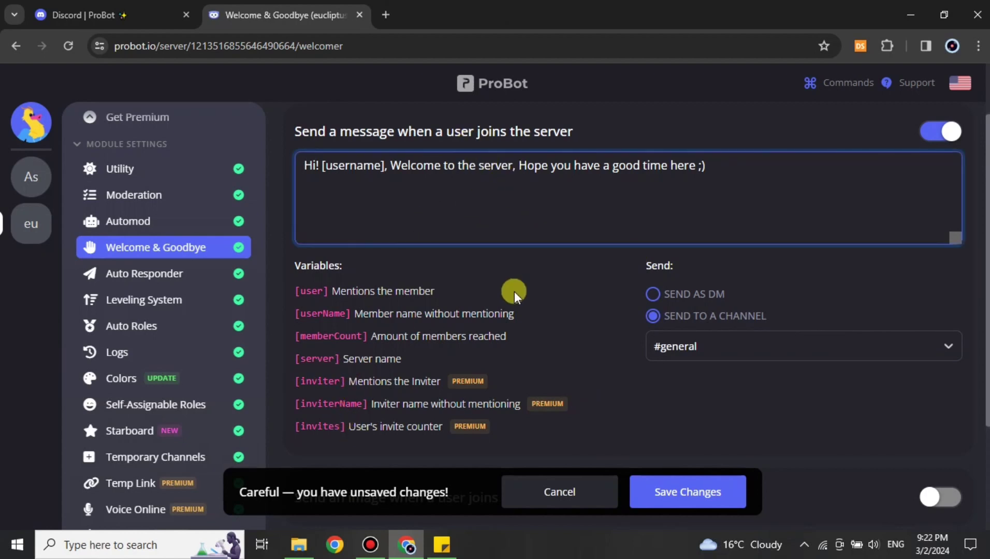
type("[")
key("Right")
key("Right")
key("Right")
key("Right")
key("Right")
key("Right")
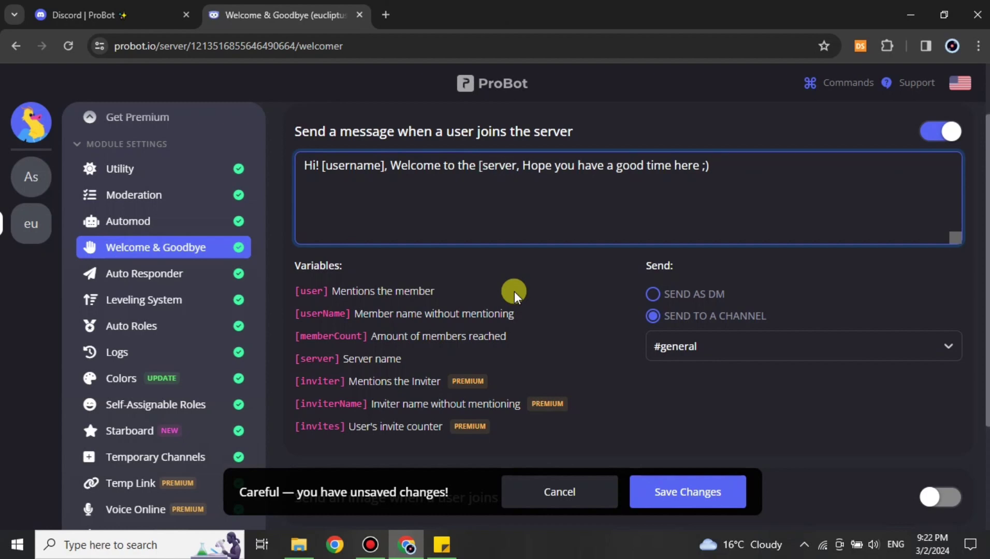
type("]")
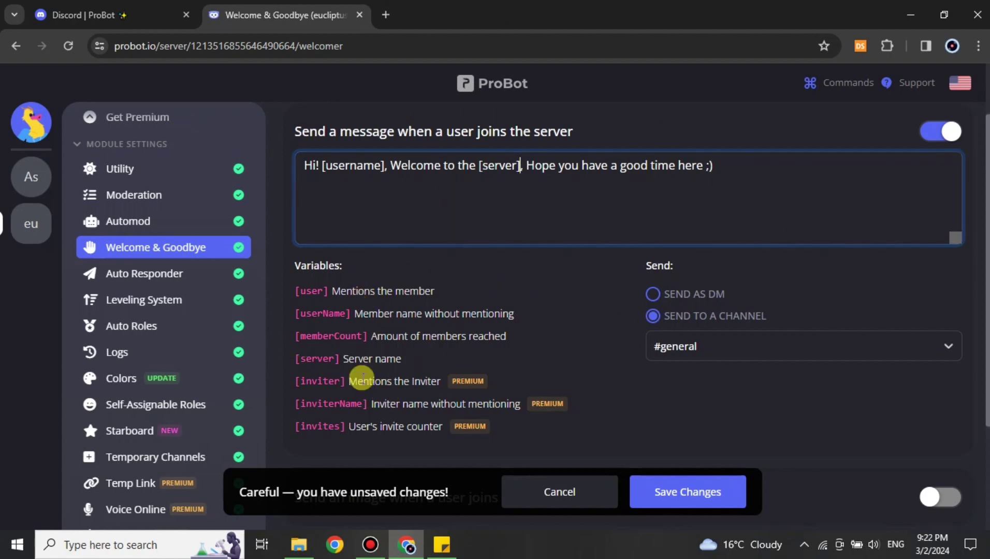
left_click(316, 361)
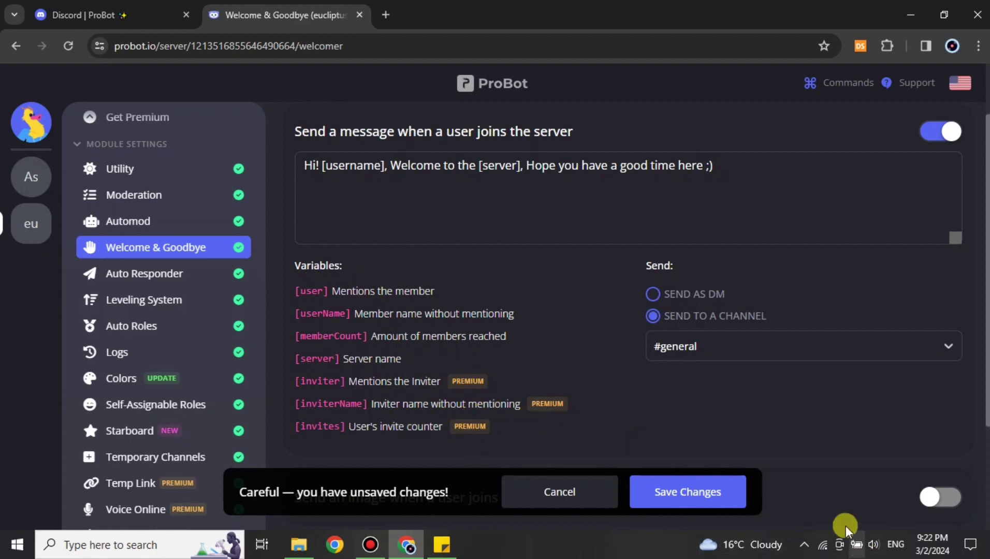
left_click(674, 499)
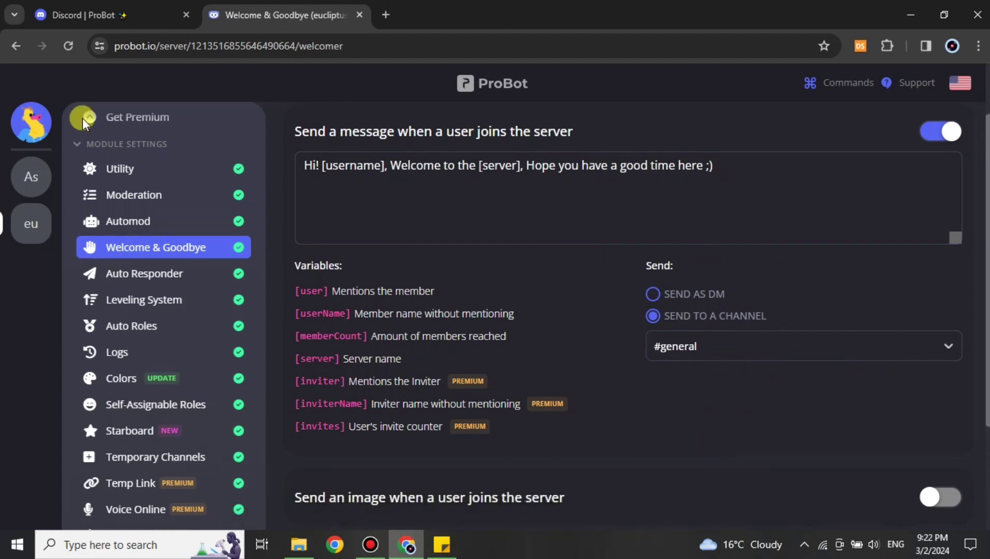
left_click(67, 14)
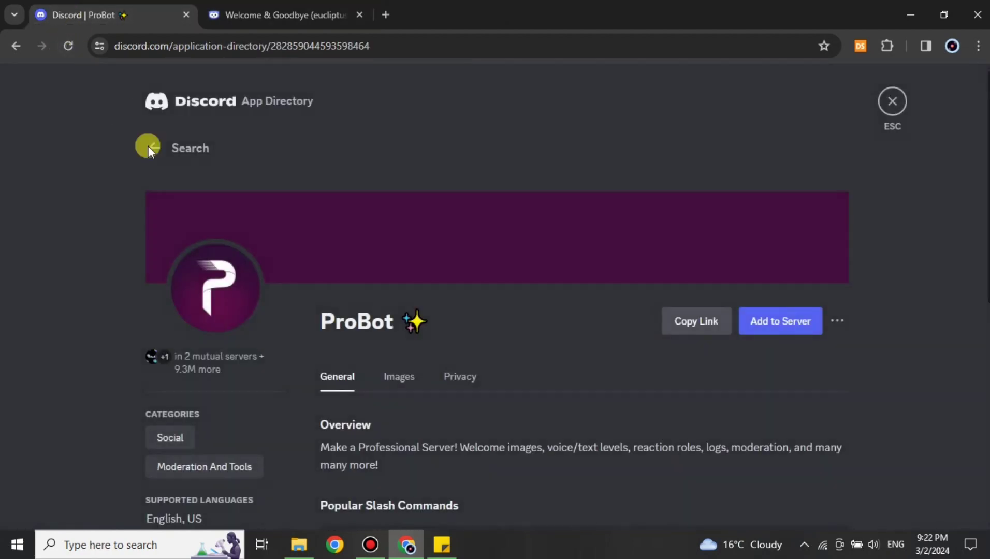
- Navigate back from the App Directory to the eucliptus server's #general channel
left_click(180, 105)
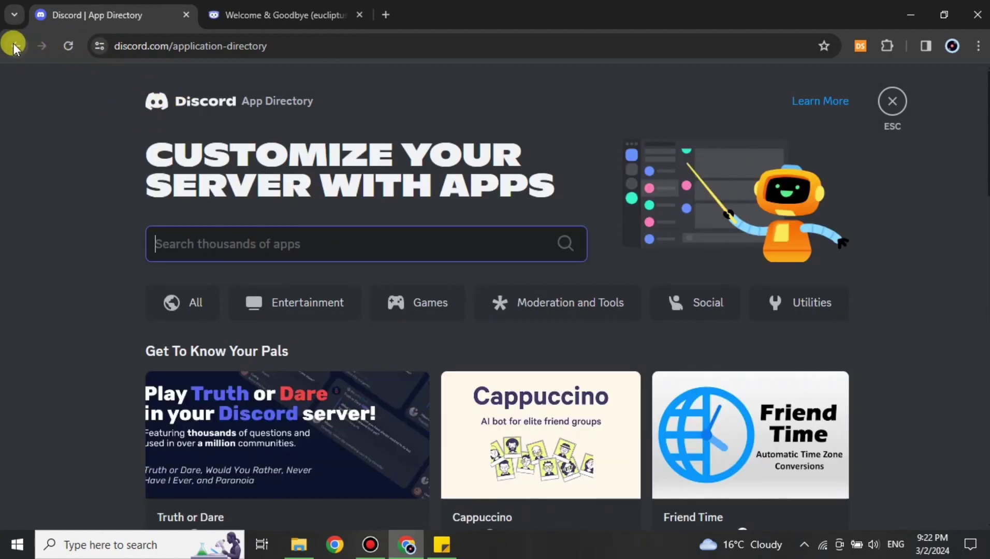
left_click(13, 43)
left_click(13, 43)
left_click(14, 46)
left_click(14, 46)
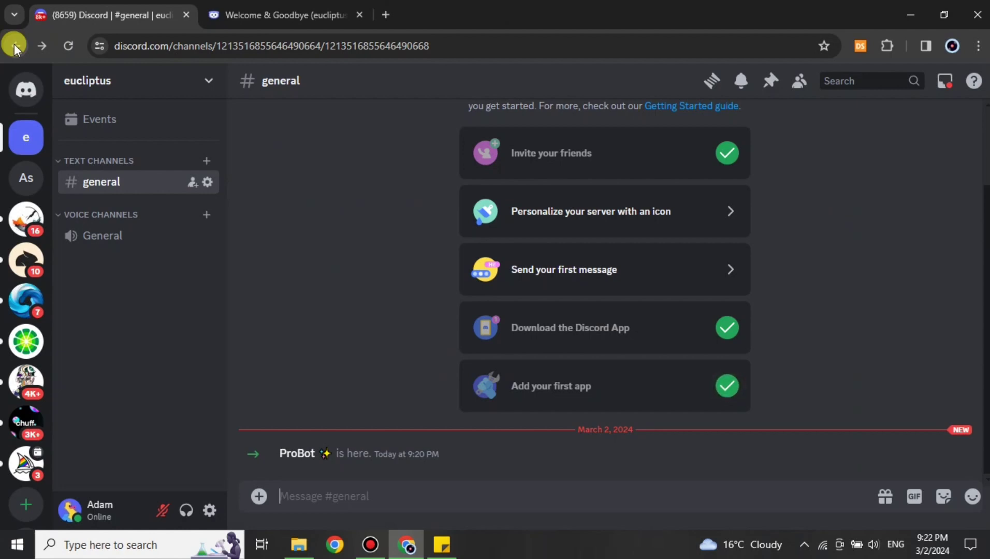
- Join the General voice channel, dismissing the microphone permission prompt and the access-denied notice
left_click(141, 239)
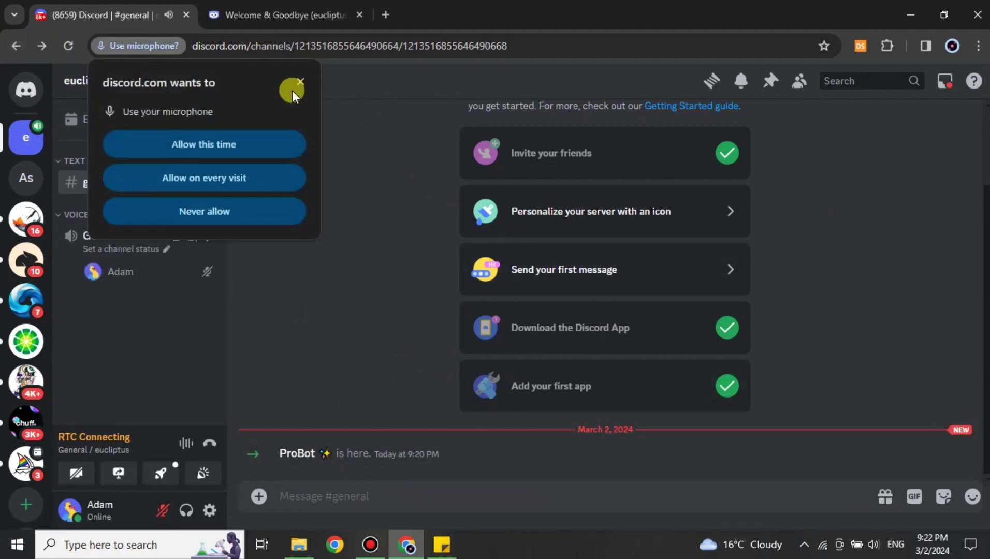
left_click(301, 82)
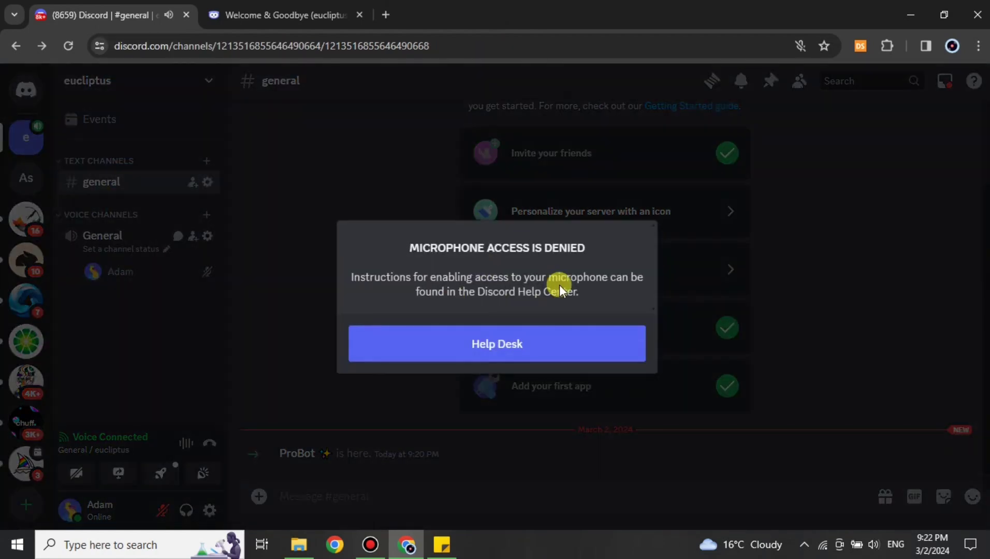
left_click(981, 265)
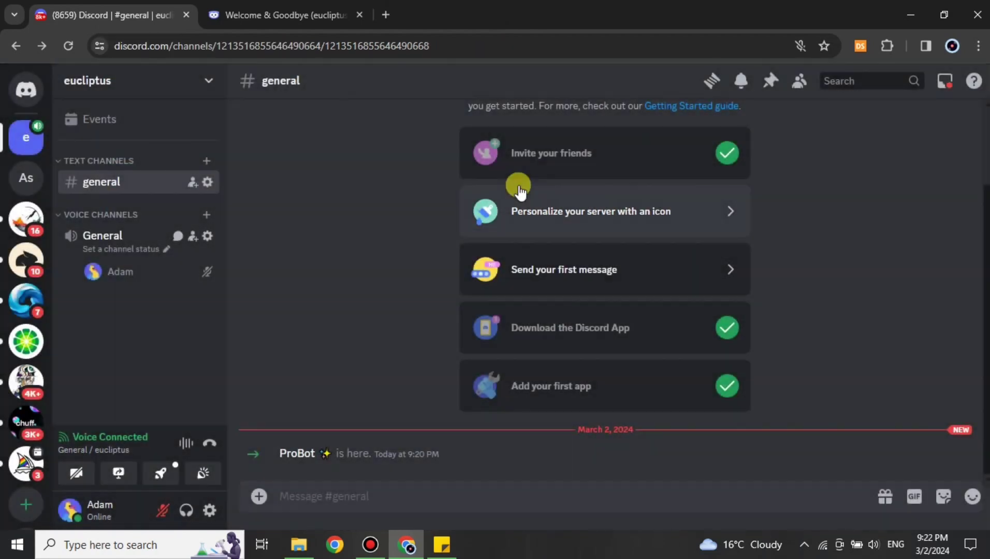